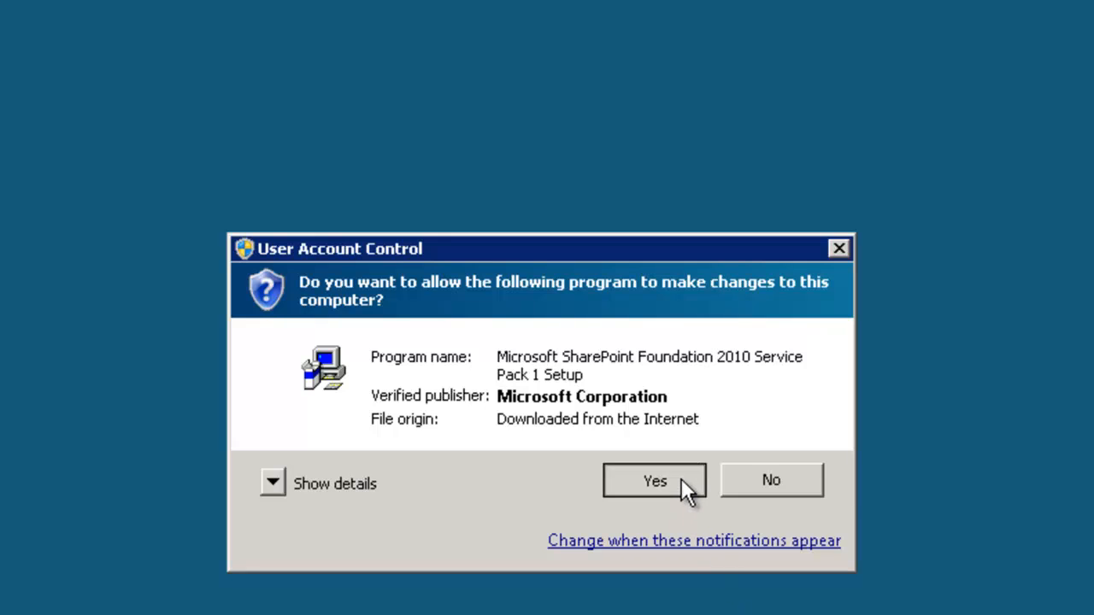
Authorize the SharePoint Foundation 2010 Service Pack 1 setup, accept its license terms, install it and reboot to complete the installation.
left_click(681, 478)
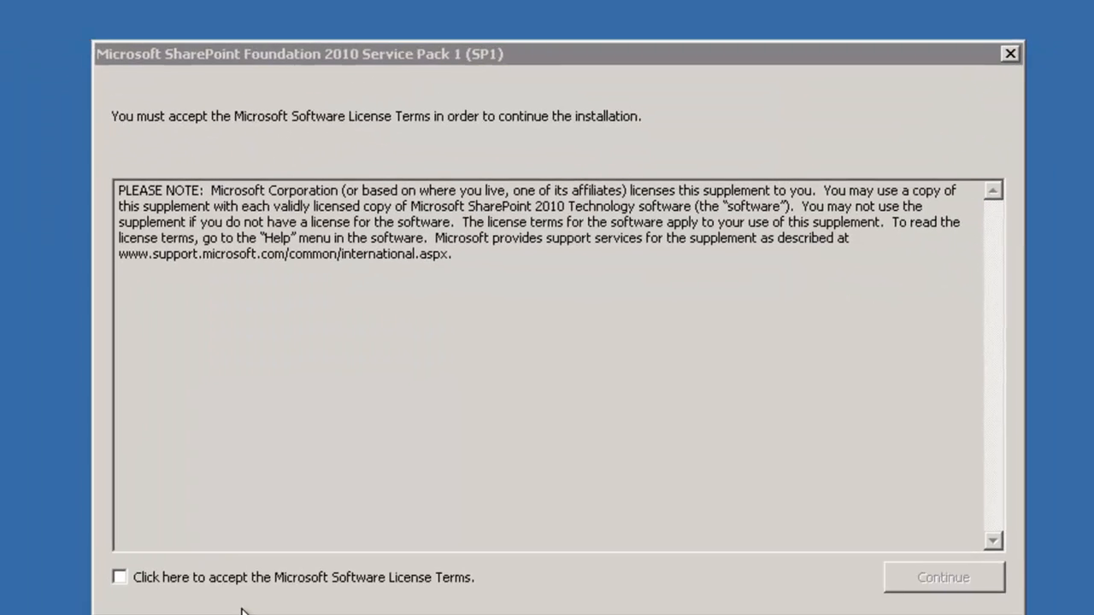
left_click(139, 560)
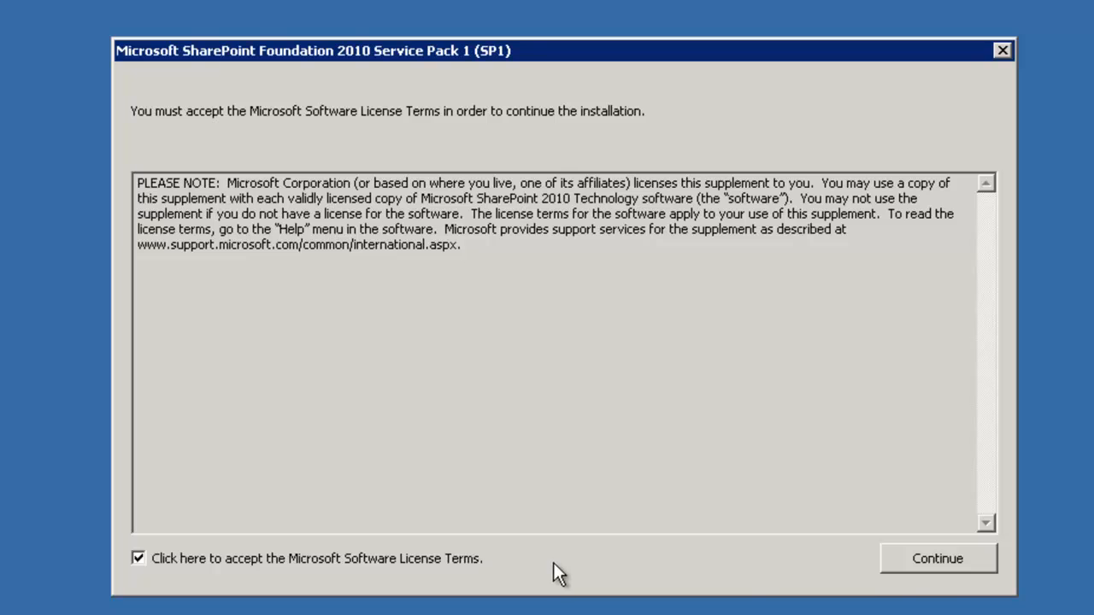
left_click(937, 562)
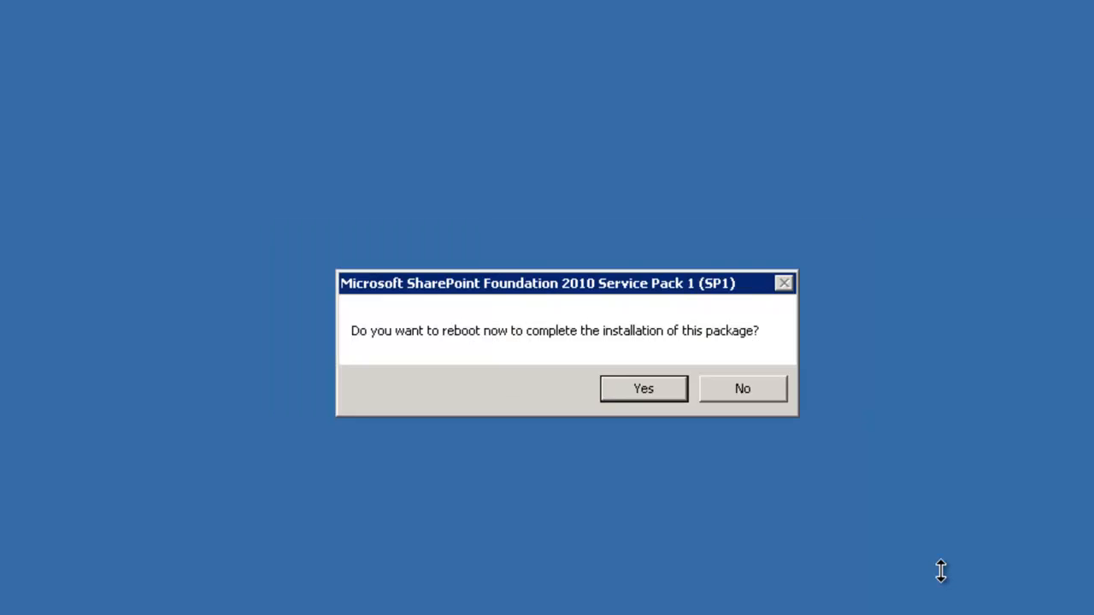
left_click(648, 389)
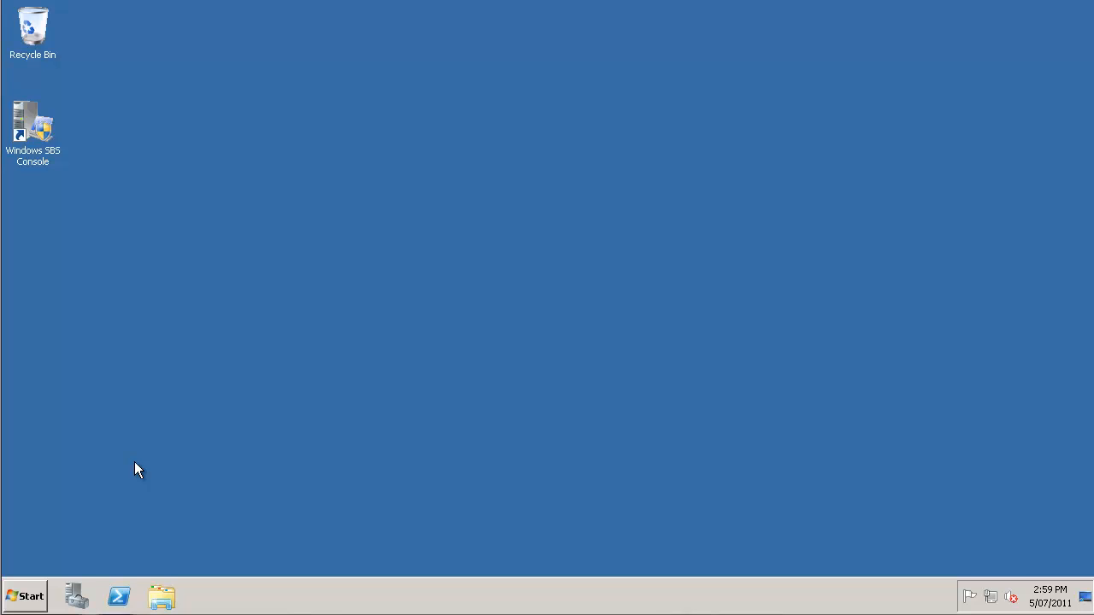
Open SharePoint 2010 Central Administration with administrator rights and allow it to make changes to the computer.
left_click(32, 602)
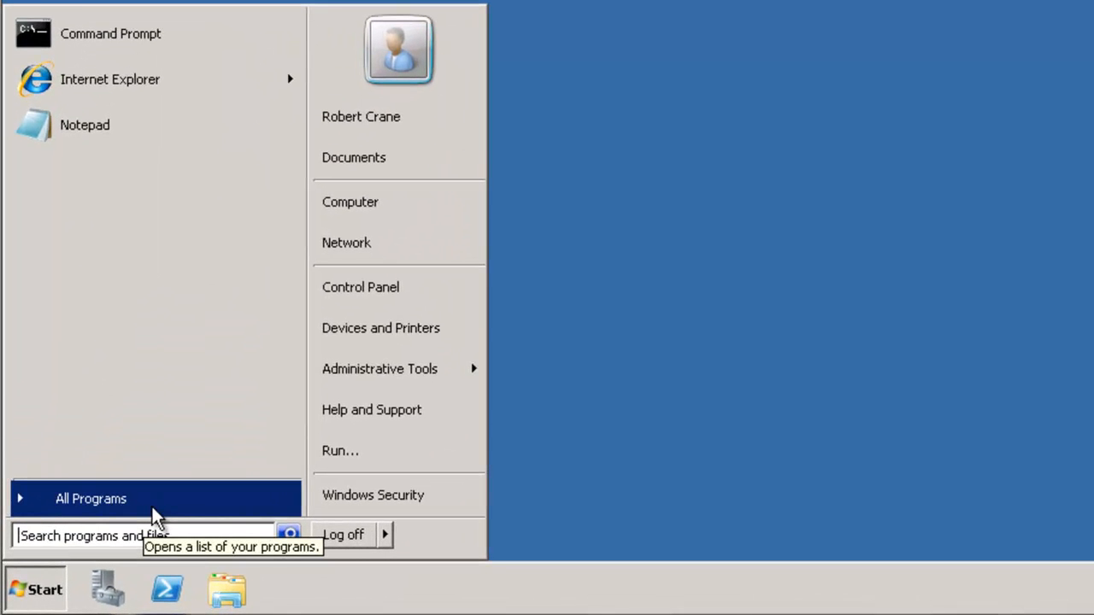
left_click(152, 506)
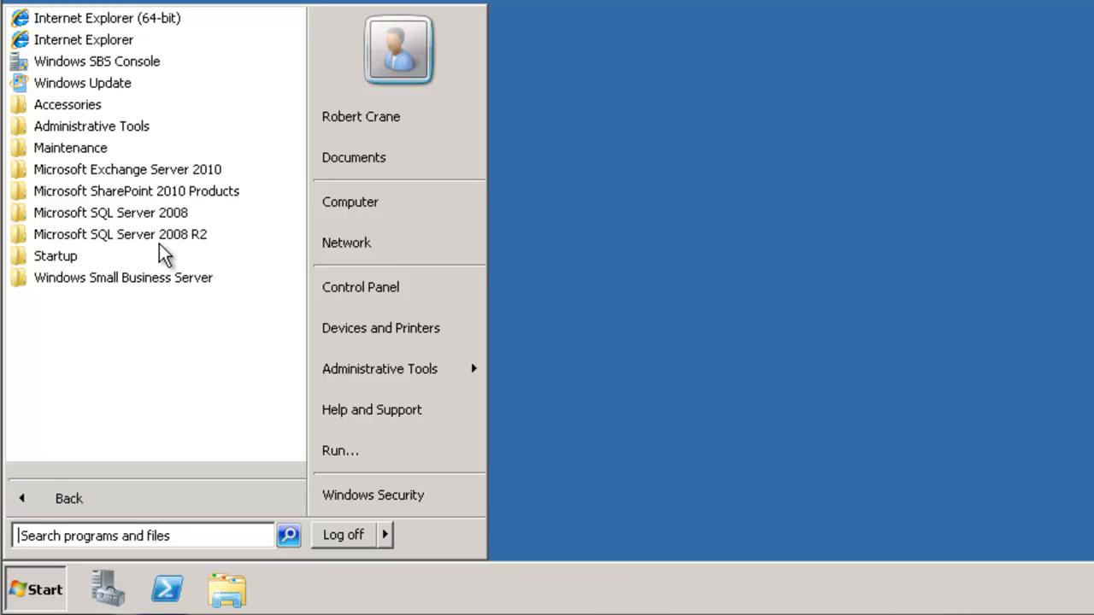
left_click(183, 199)
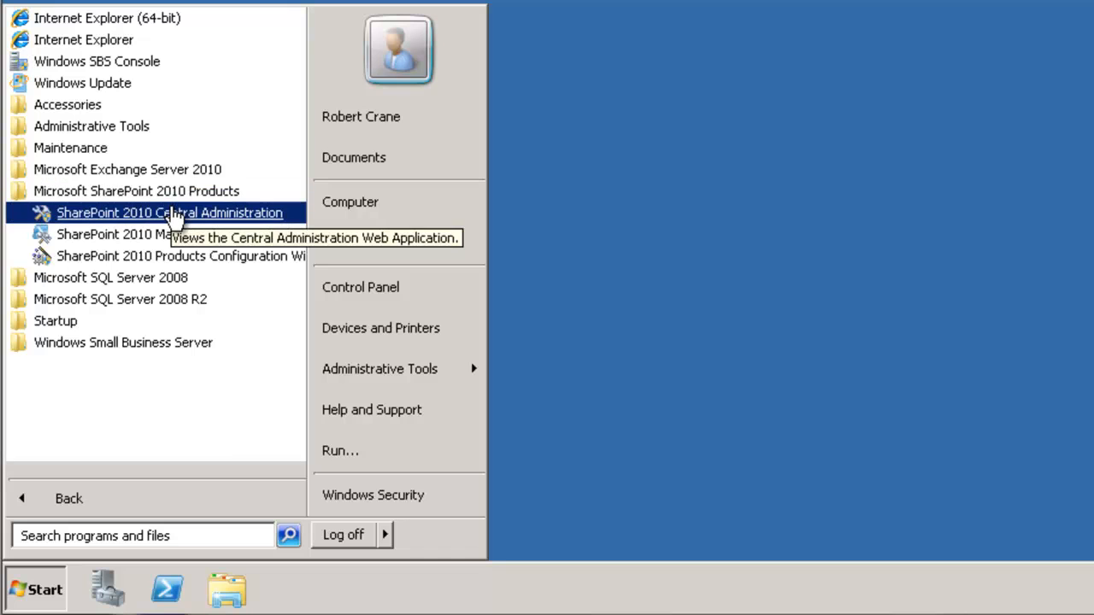
right_click(171, 213)
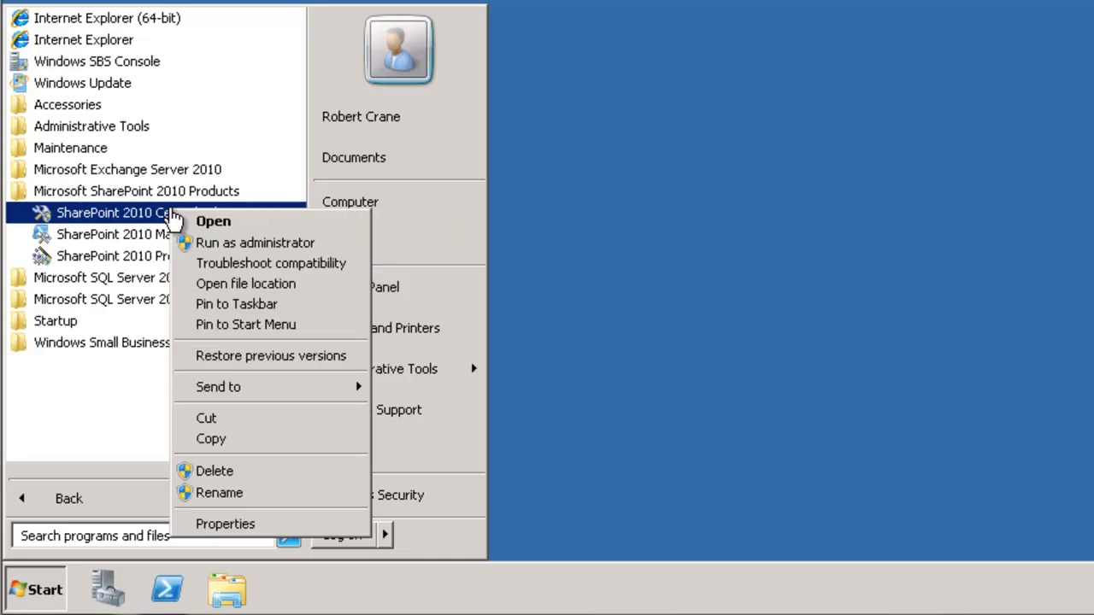
left_click(224, 246)
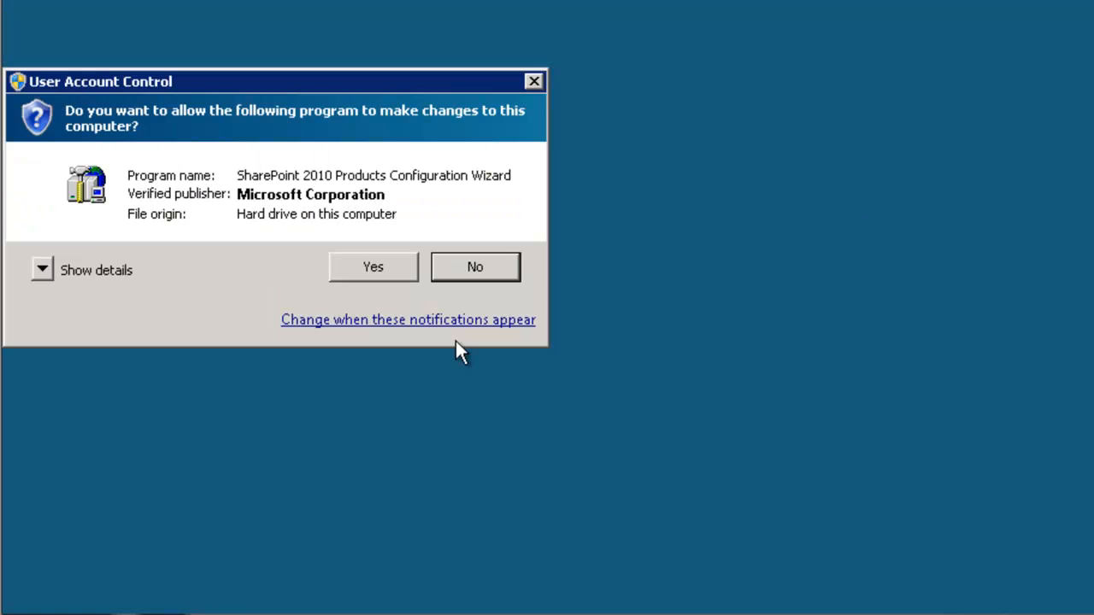
left_click(373, 269)
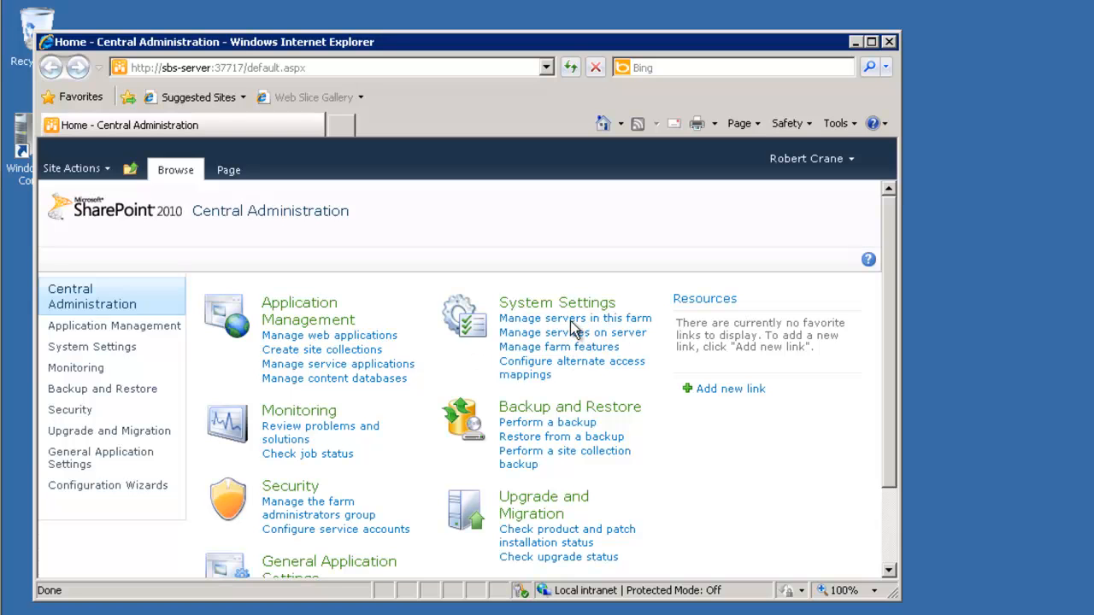
Check the configuration database version and server status under the farm's servers in System Settings, then minimize the browser.
left_click(130, 329)
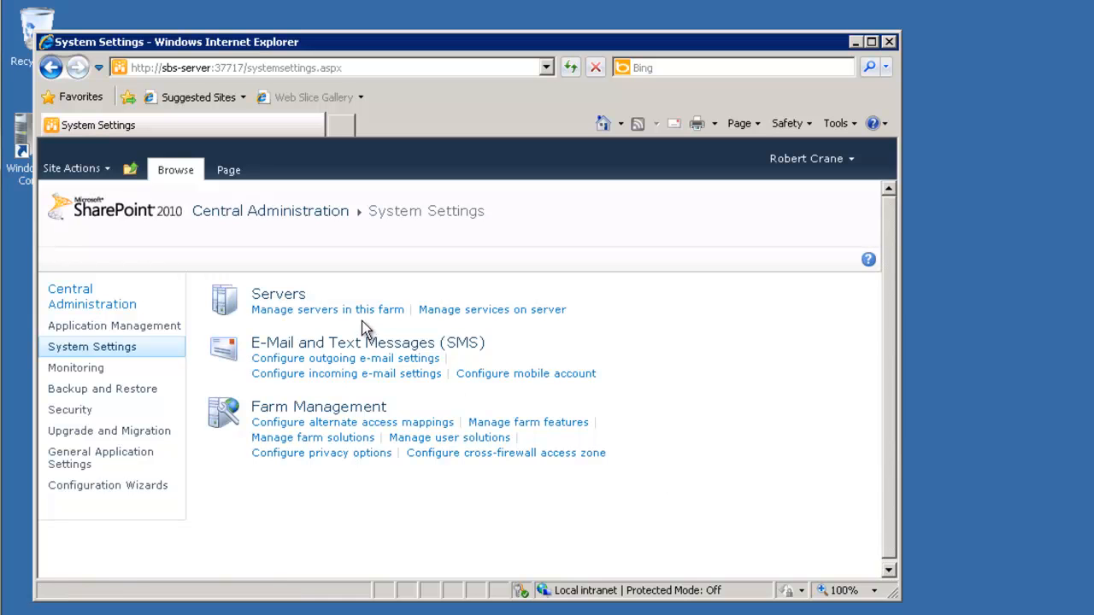
left_click(364, 311)
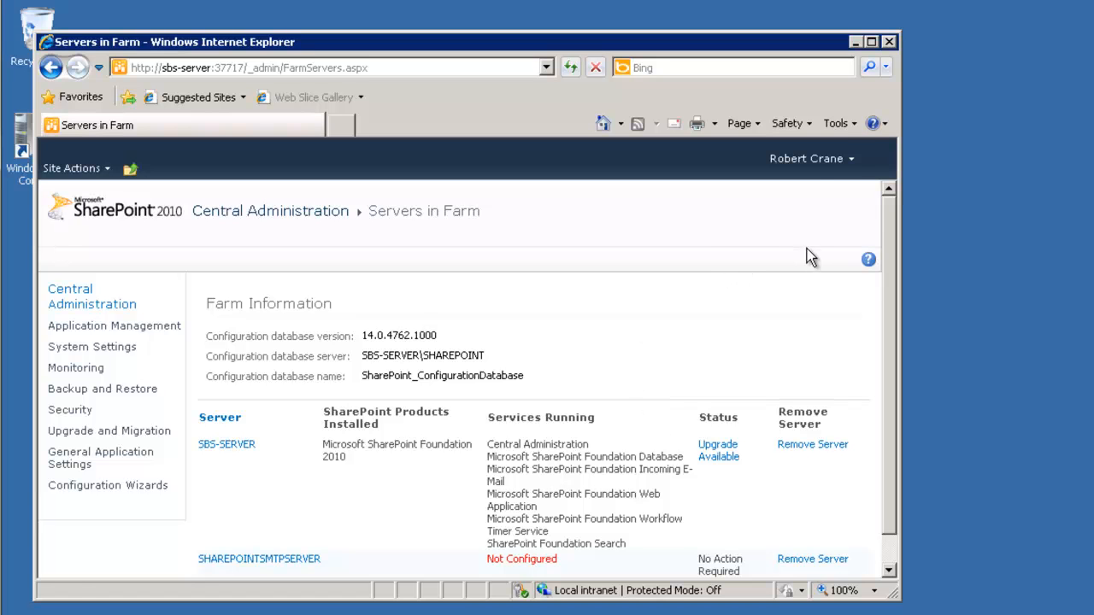
left_click(856, 42)
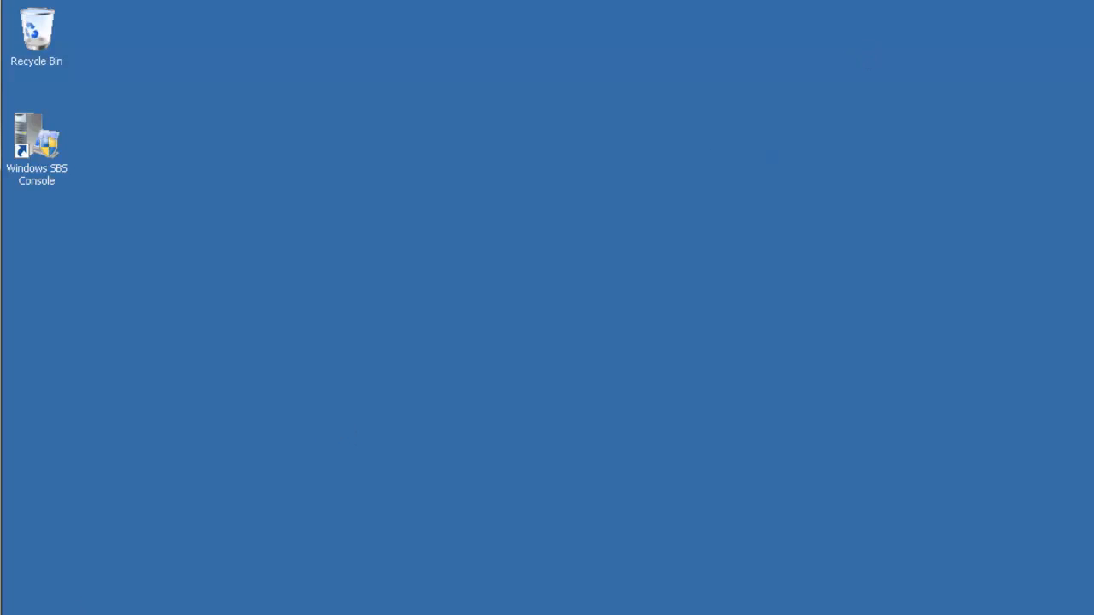
Run "PSConfig.exe -cmd upgrade -inplace b2b -force -cmd applicationcontent -install -cmd installfeatures" from the 14\BIN folder in an elevated Command Prompt.
key("super")
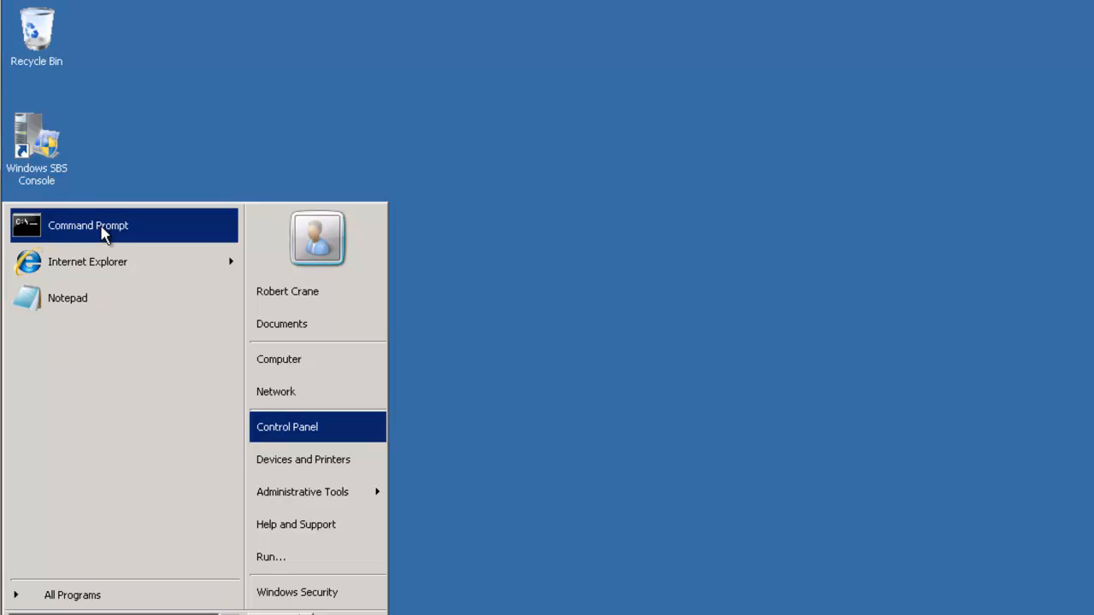
right_click(103, 234)
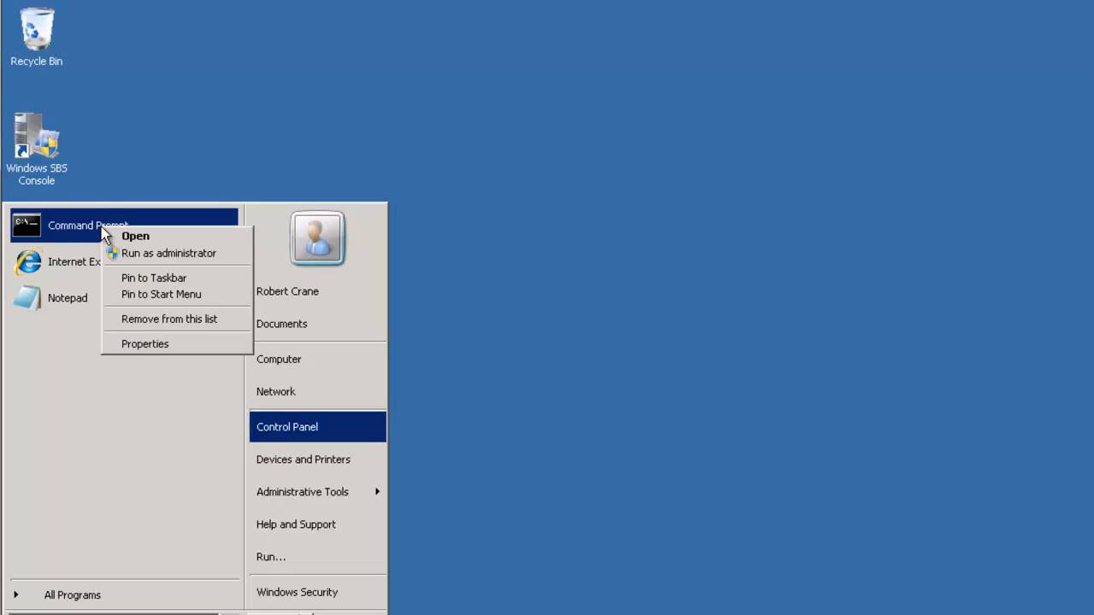
left_click(135, 258)
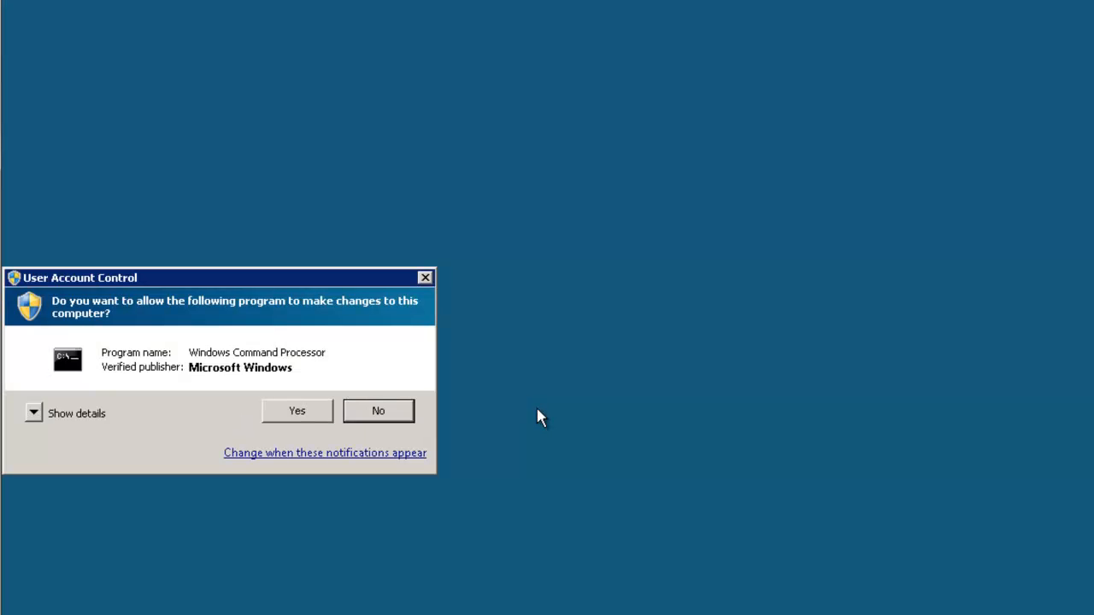
left_click(310, 415)
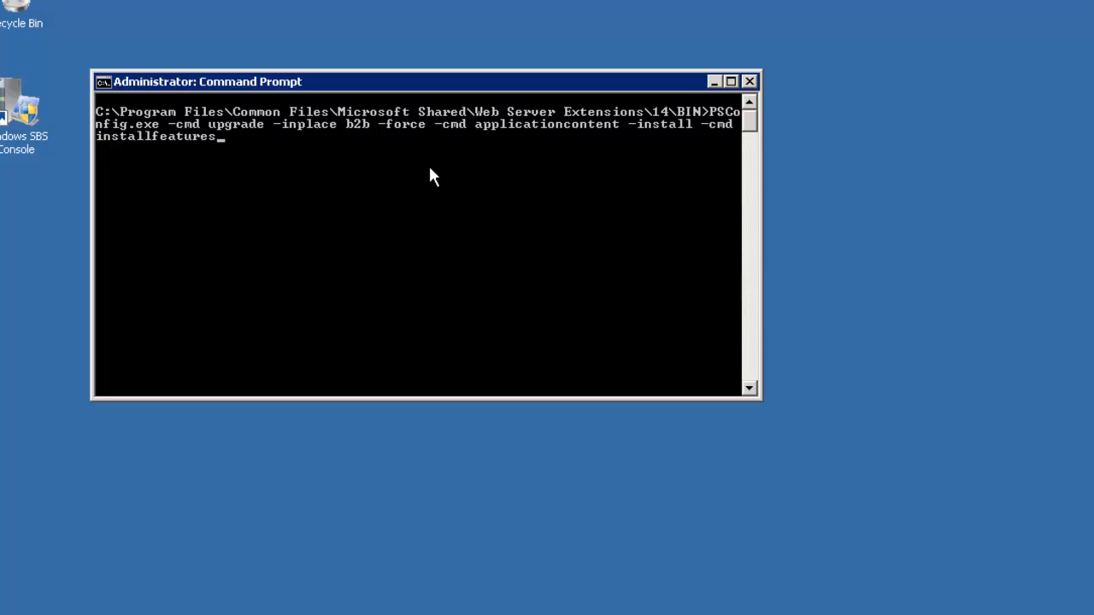
key("Return")
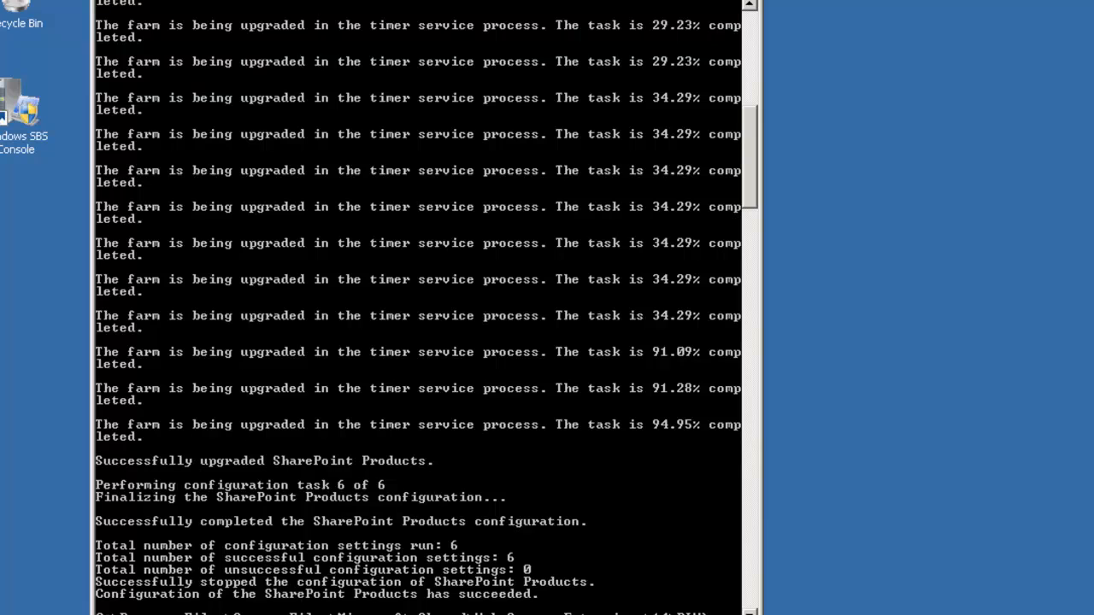
Reload the list of servers in the farm in Central Administration to check the upgraded version and status, then minimize the open windows.
left_click(266, 614)
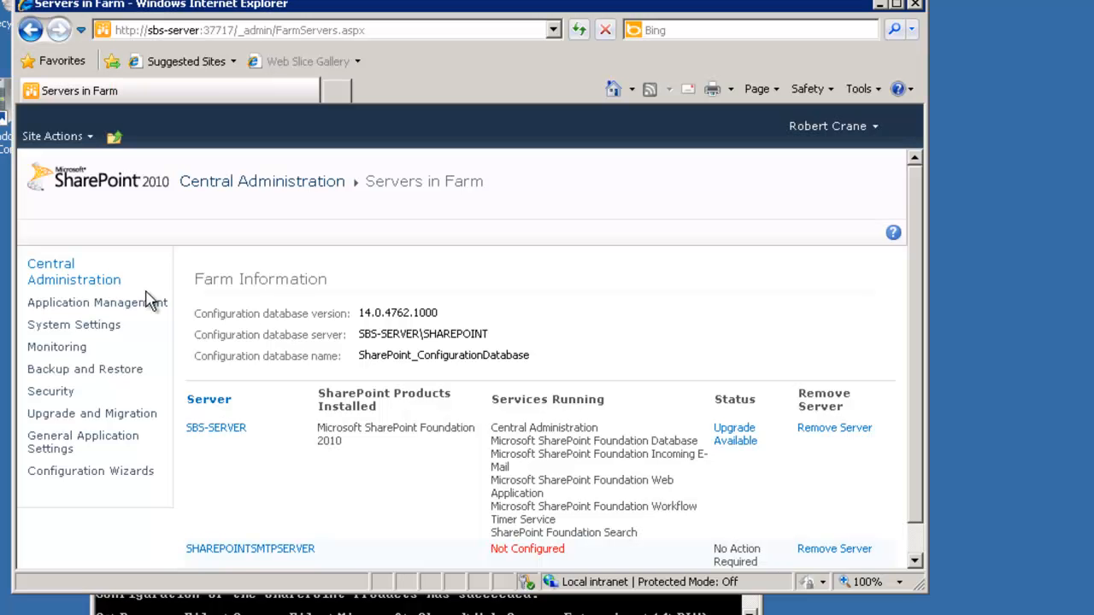
left_click(108, 327)
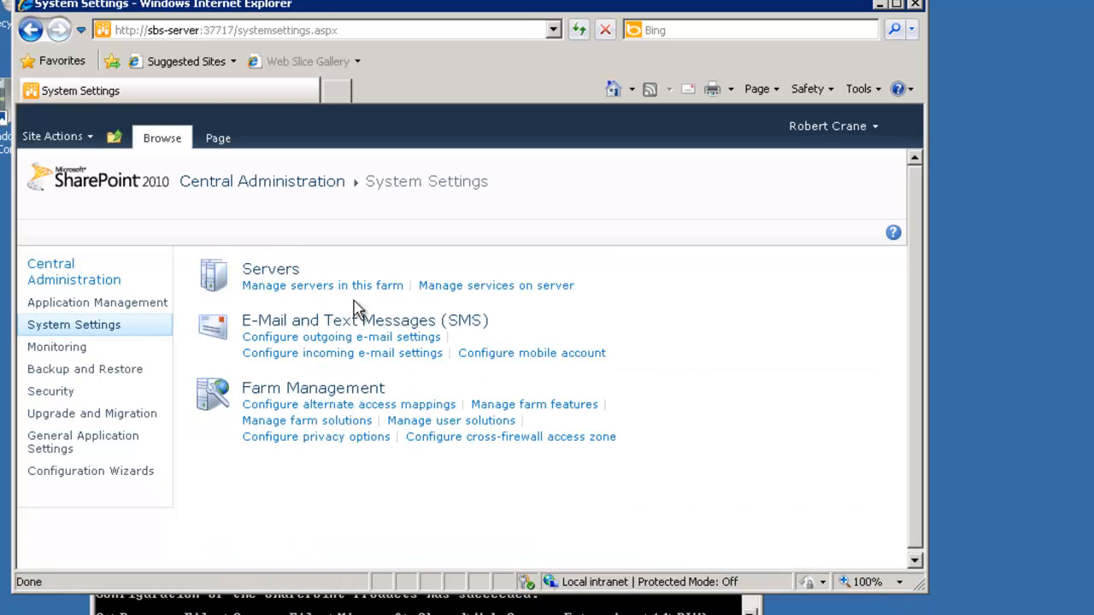
left_click(350, 289)
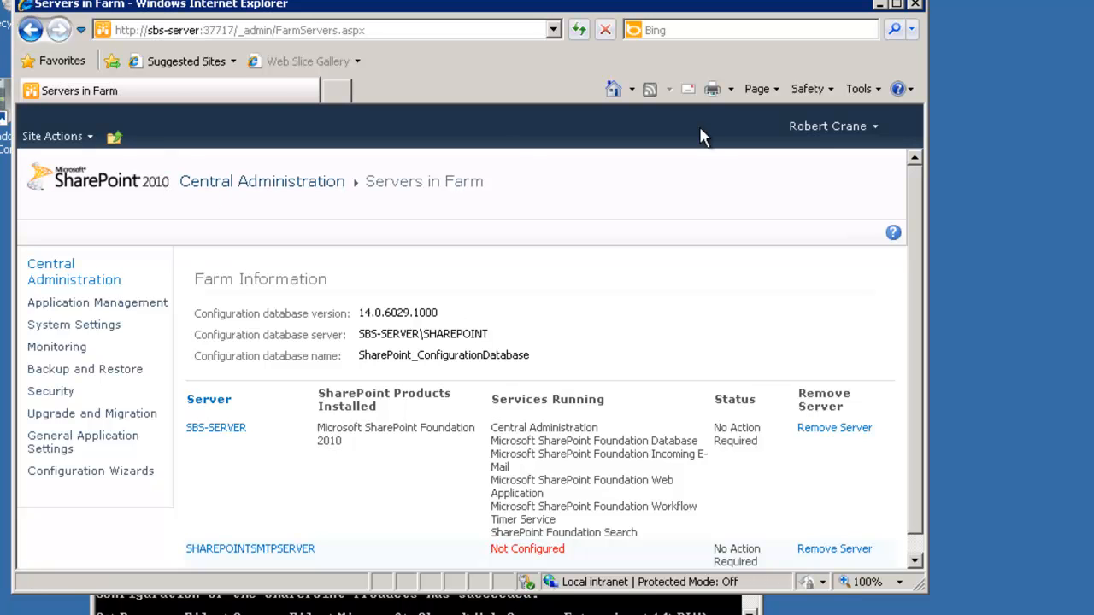
left_click(879, 5)
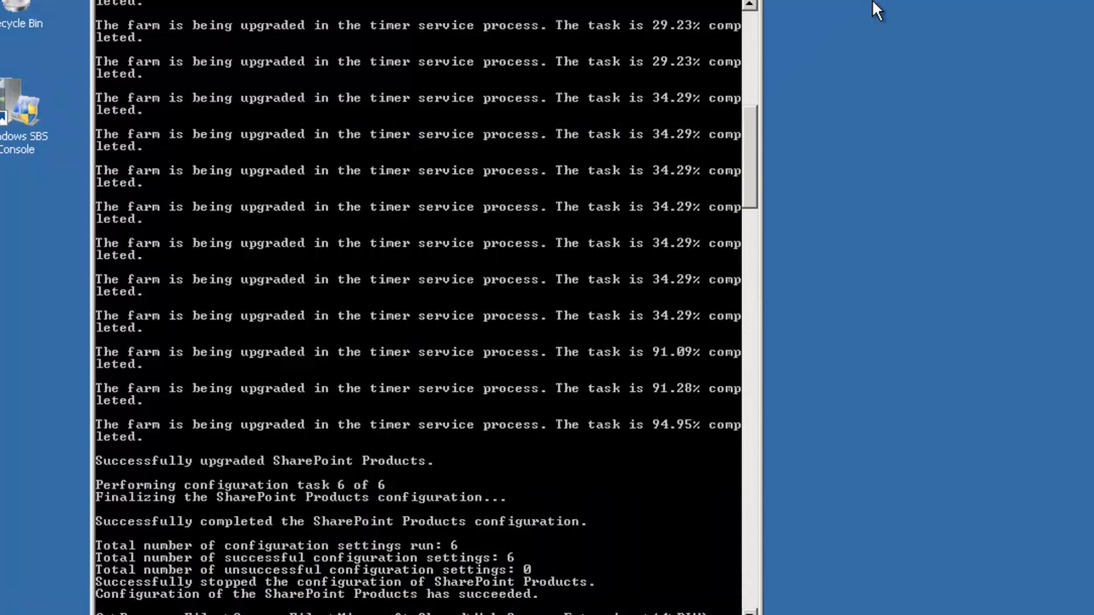
left_click(722, 2)
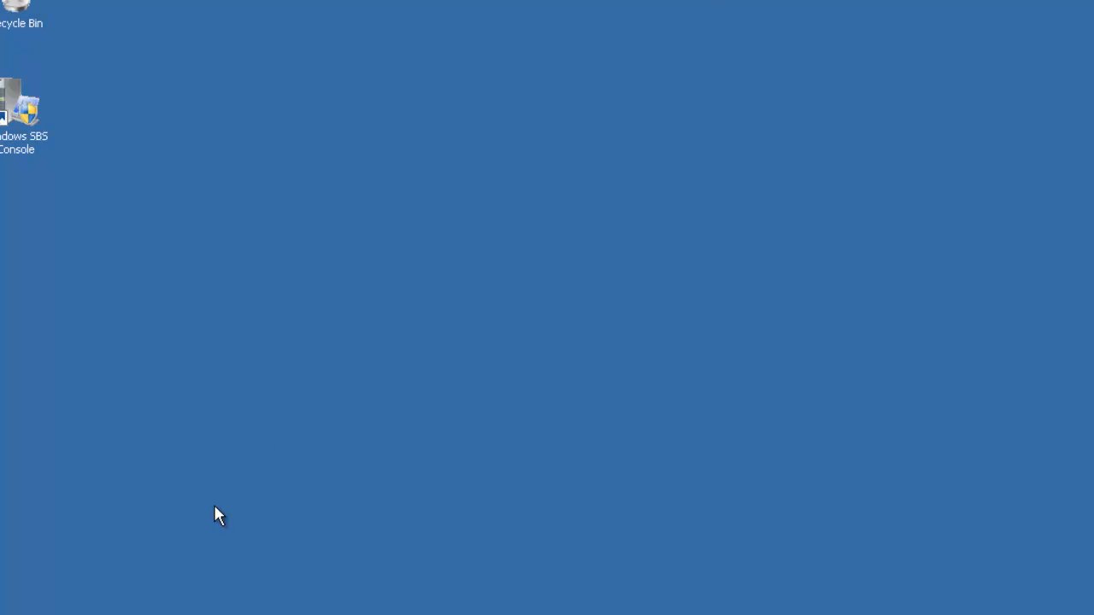
Browse in Windows Explorer to the LOGS folder under C:\Program Files\Common Files\Microsoft Shared\Web Server Extensions\14.
left_click(141, 614)
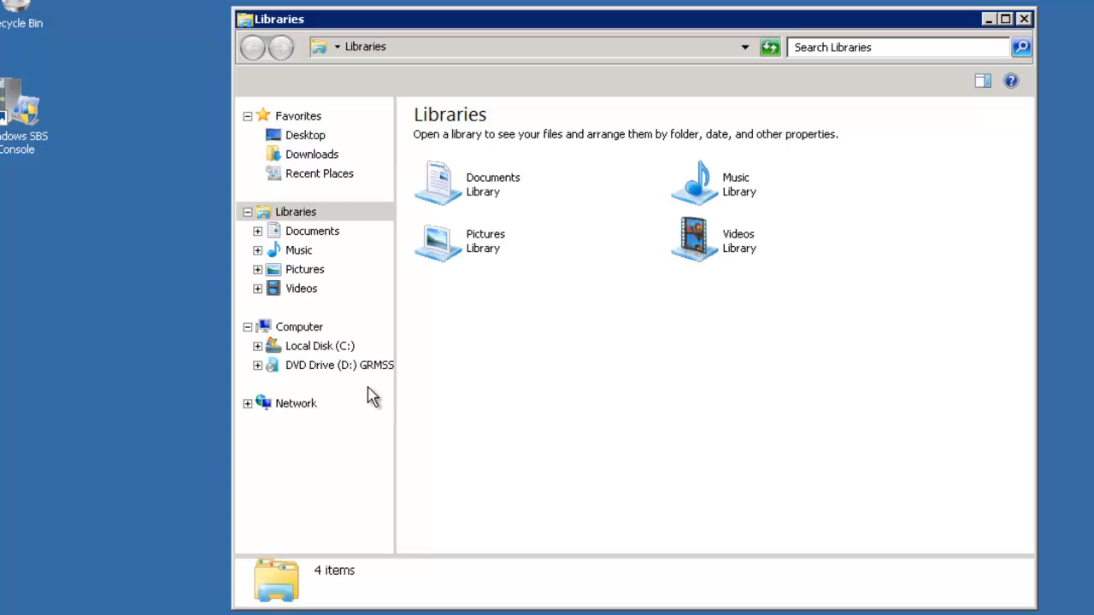
left_click(257, 346)
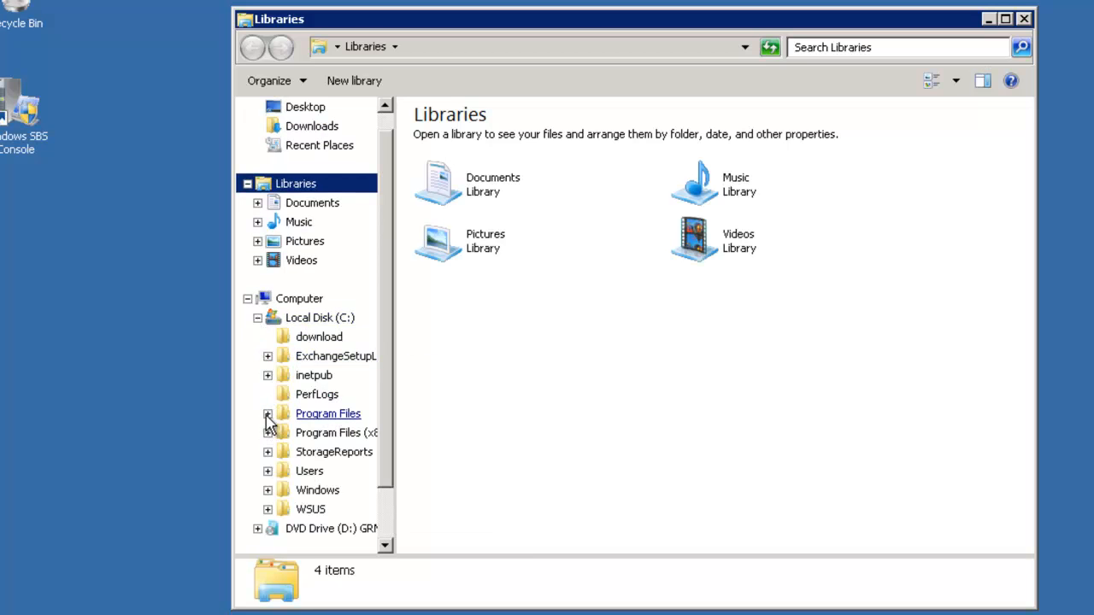
left_click(268, 415)
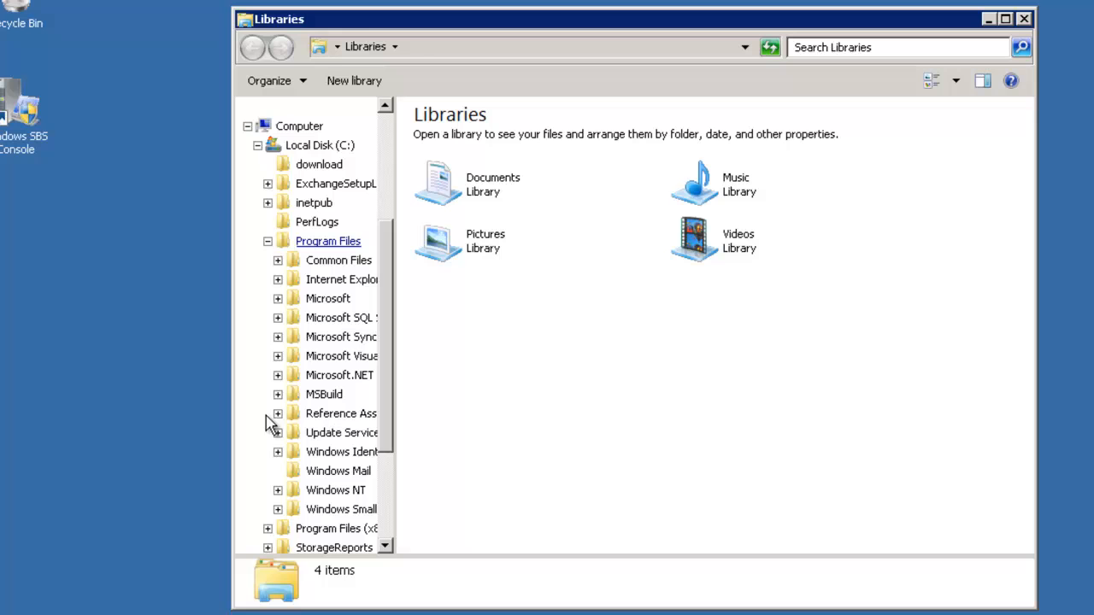
left_click(278, 260)
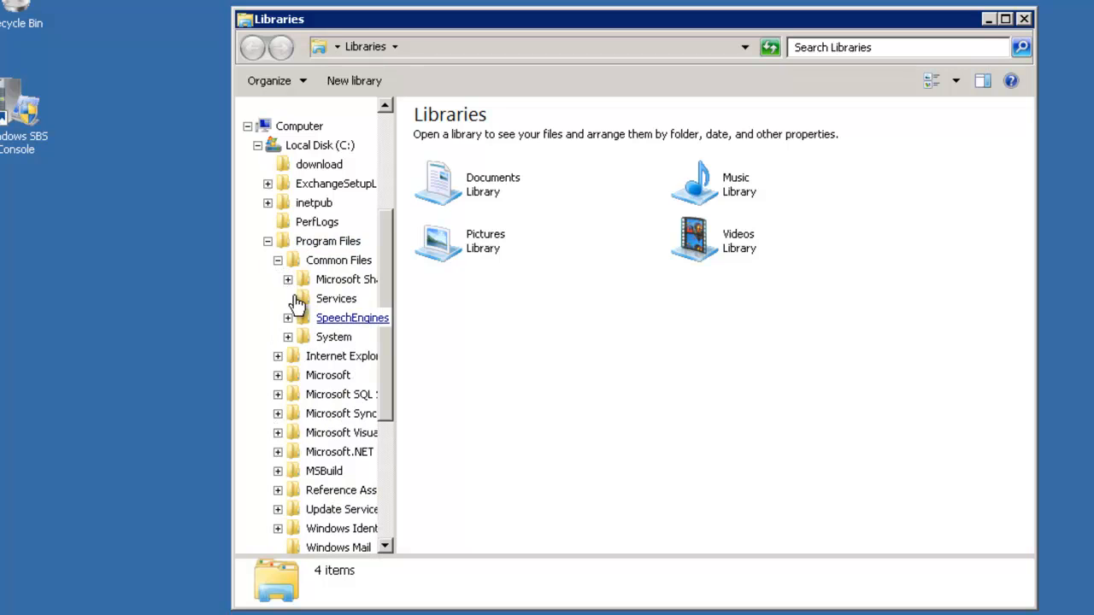
left_click(289, 281)
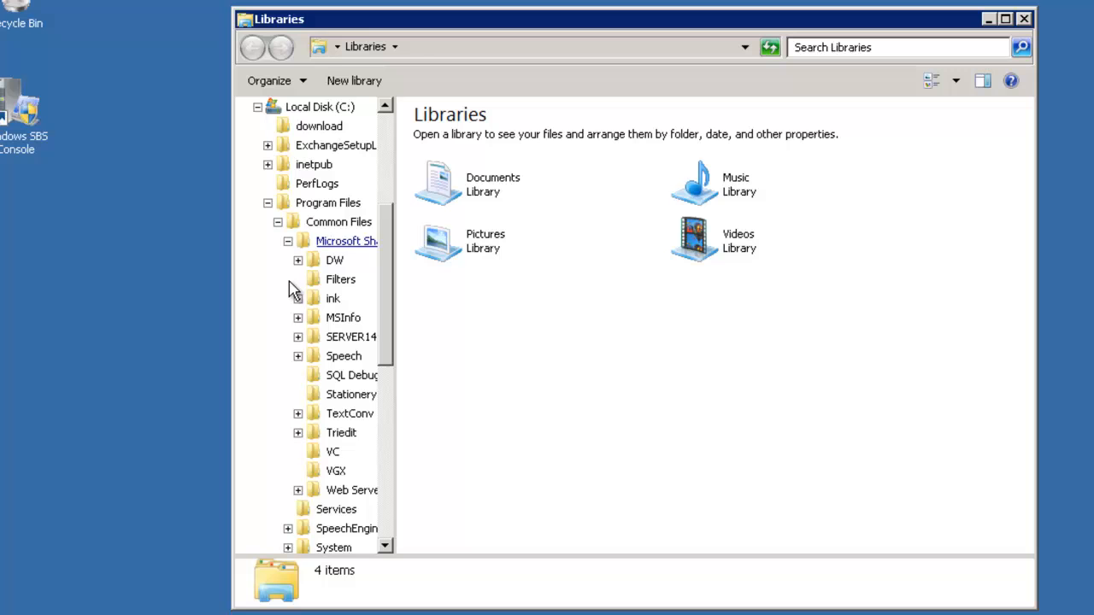
left_click(298, 491)
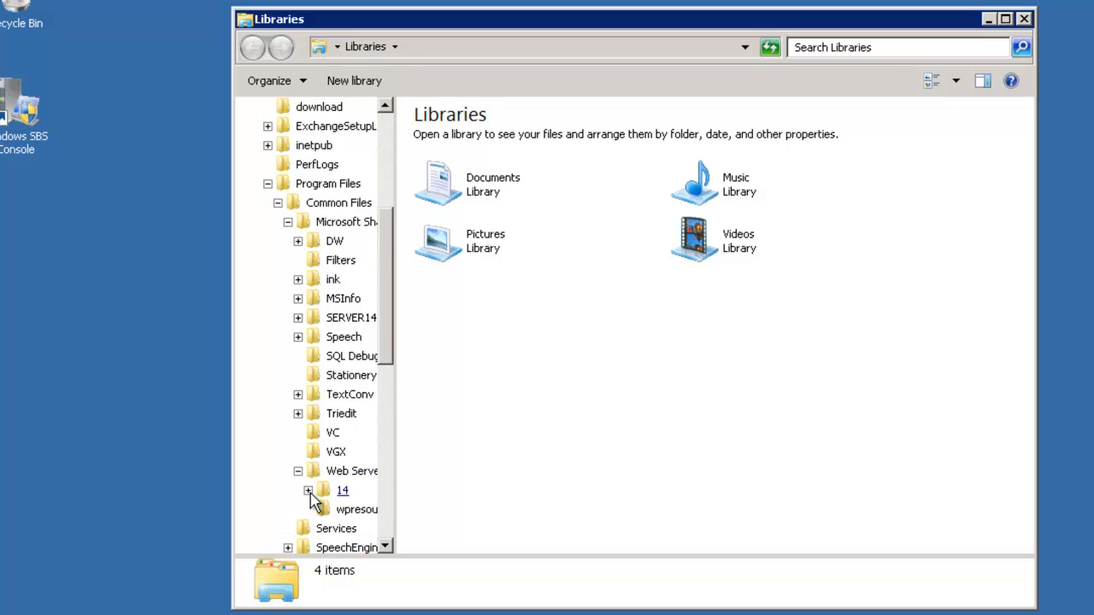
left_click(307, 489)
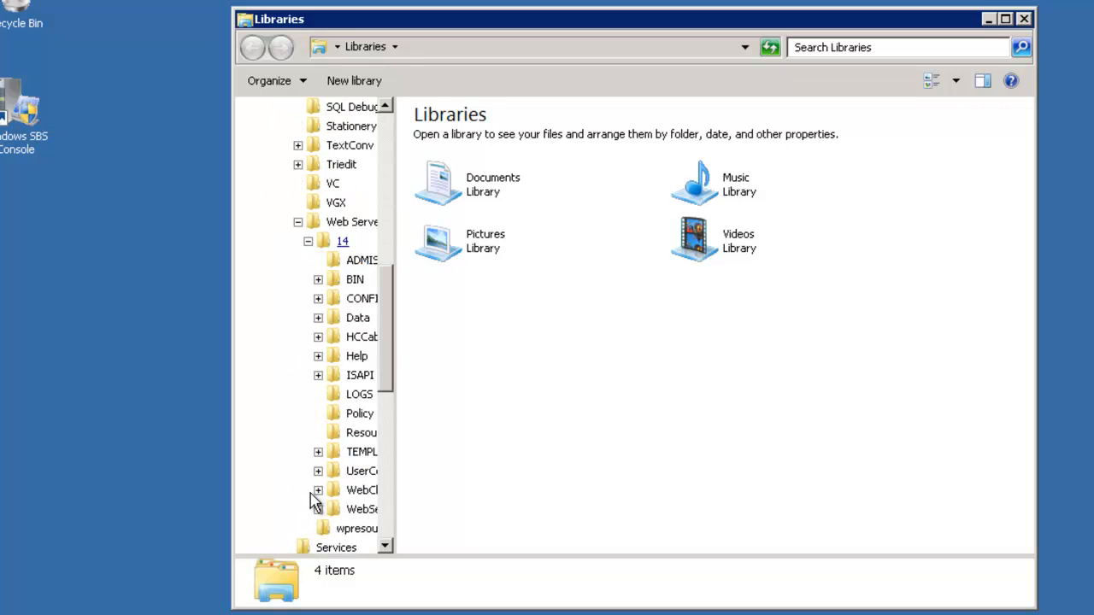
left_click(359, 395)
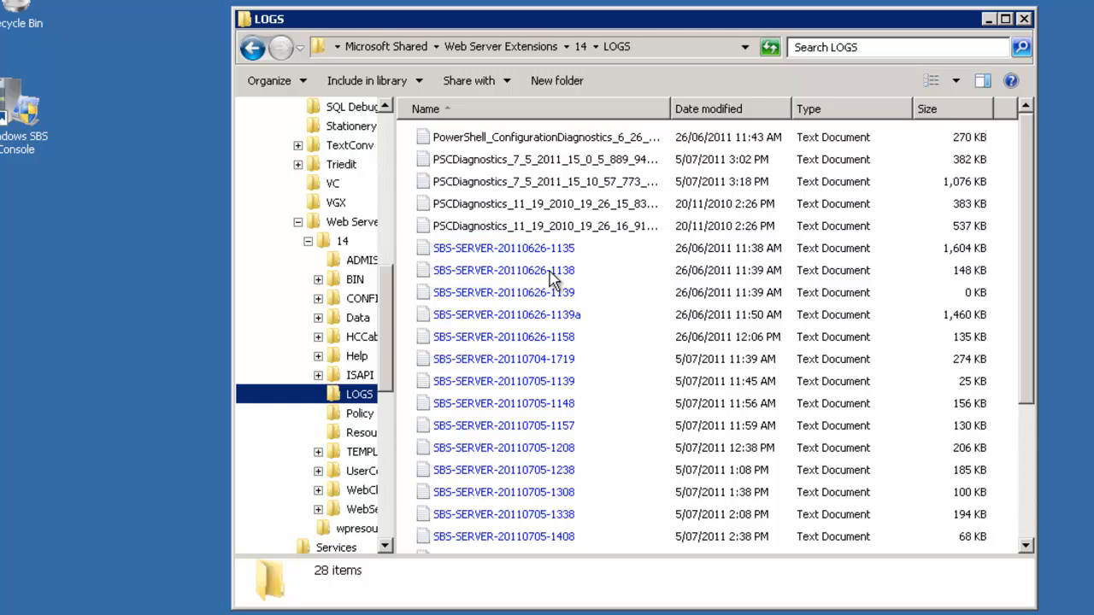
left_click(761, 117)
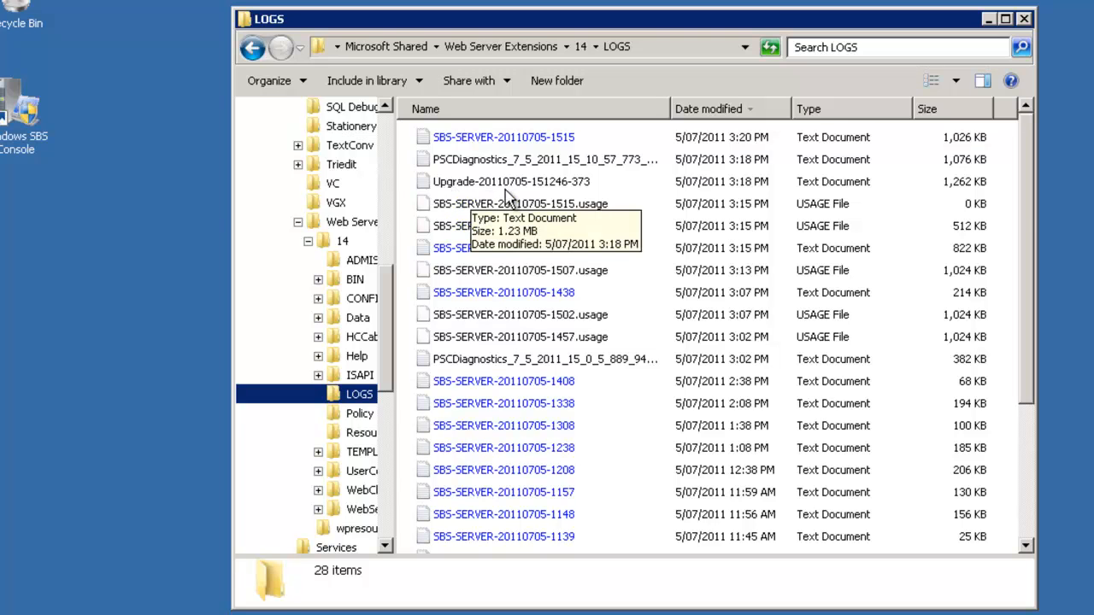
double_click(504, 190)
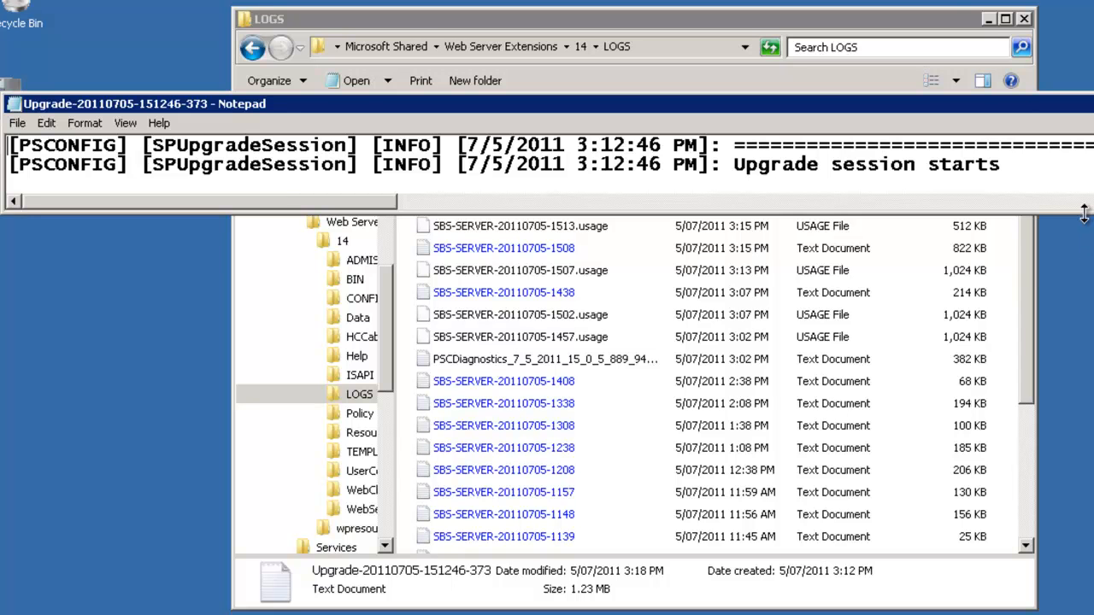
left_click_drag(1084, 215, 1072, 596)
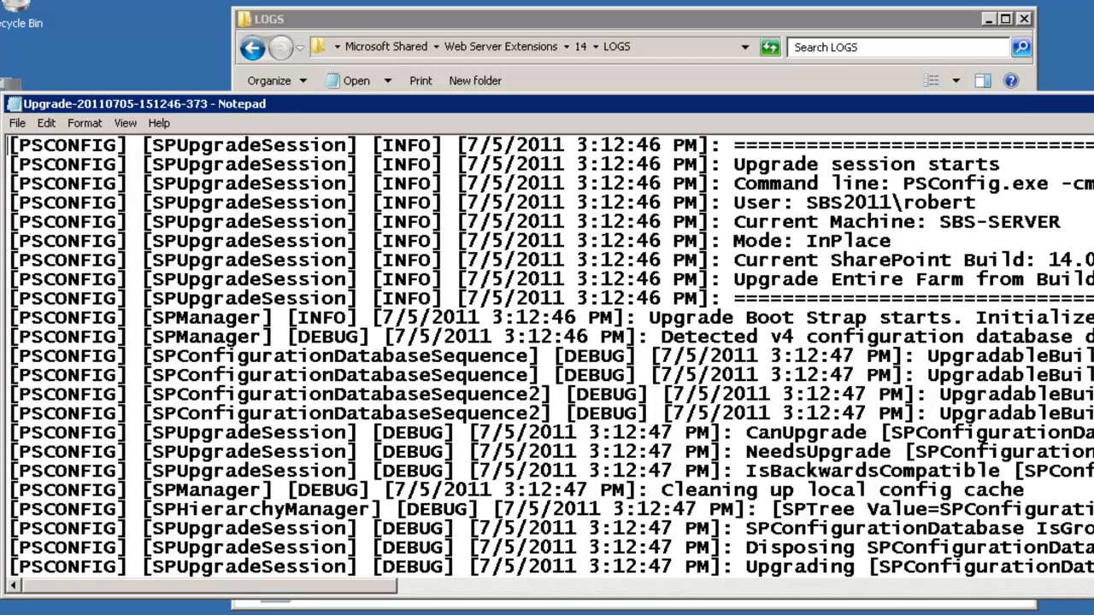
key("Page_Down")
key("Page_Down")
key("Page_Down")
key("Page_Down")
key("Page_Down")
key("Page_Down")
key("Page_Down")
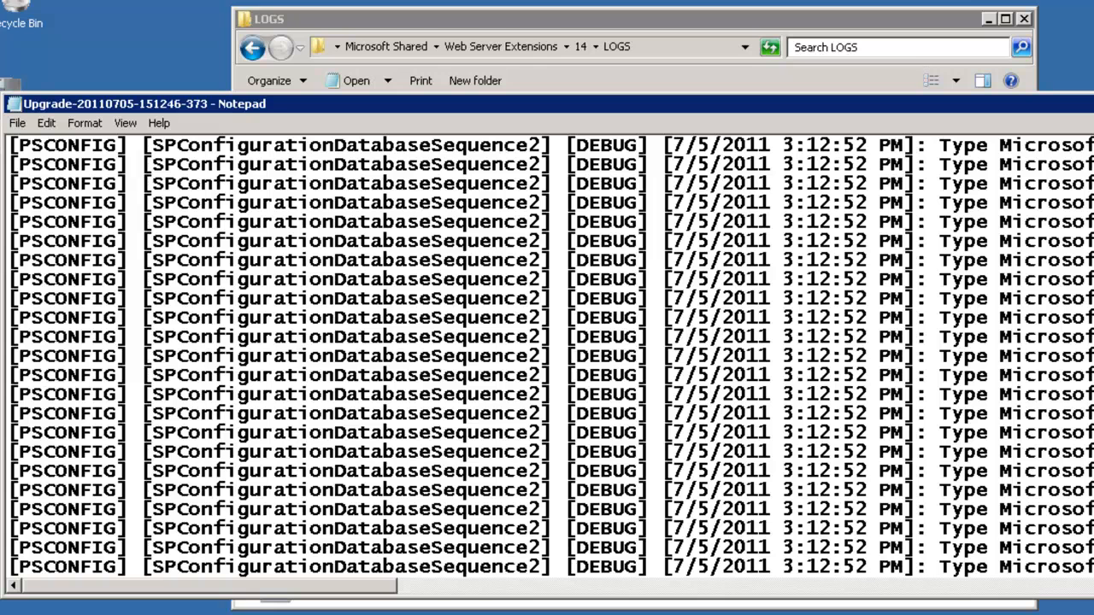
key("alt+F4")
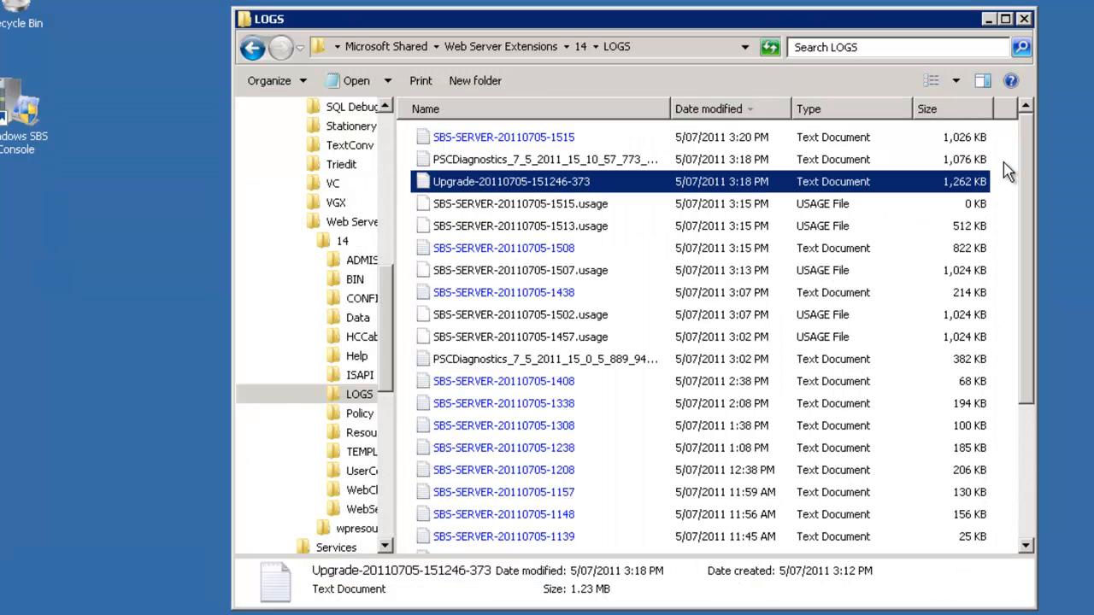
left_click(1024, 18)
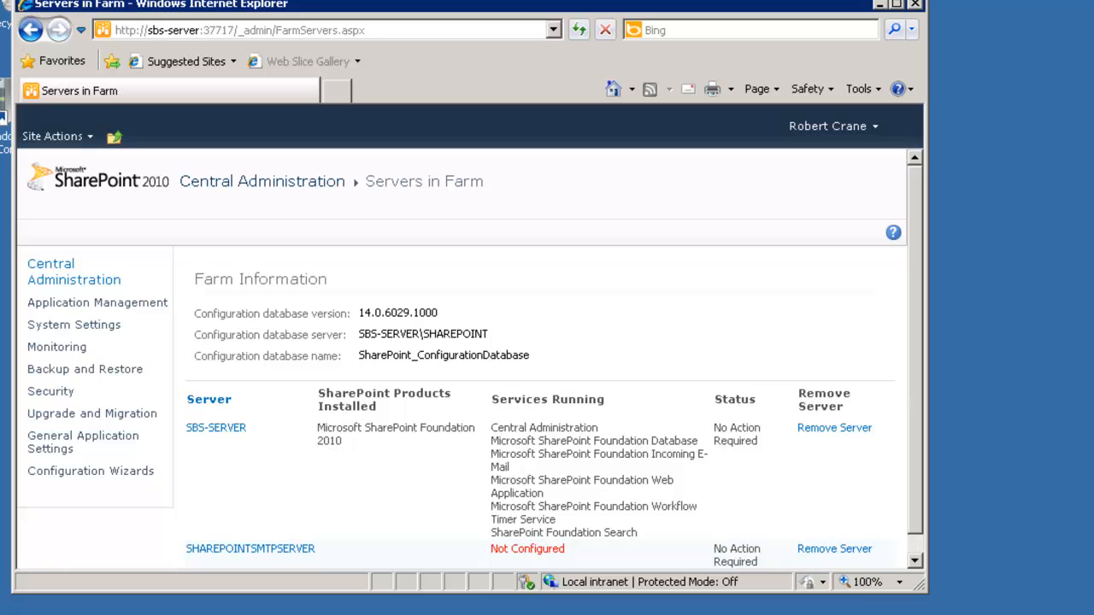
View the Service Pack 1 installer in C:\download in Windows Explorer, close that folder and switch to the Command Prompt with the PSConfig output.
mouse_move(270, 614)
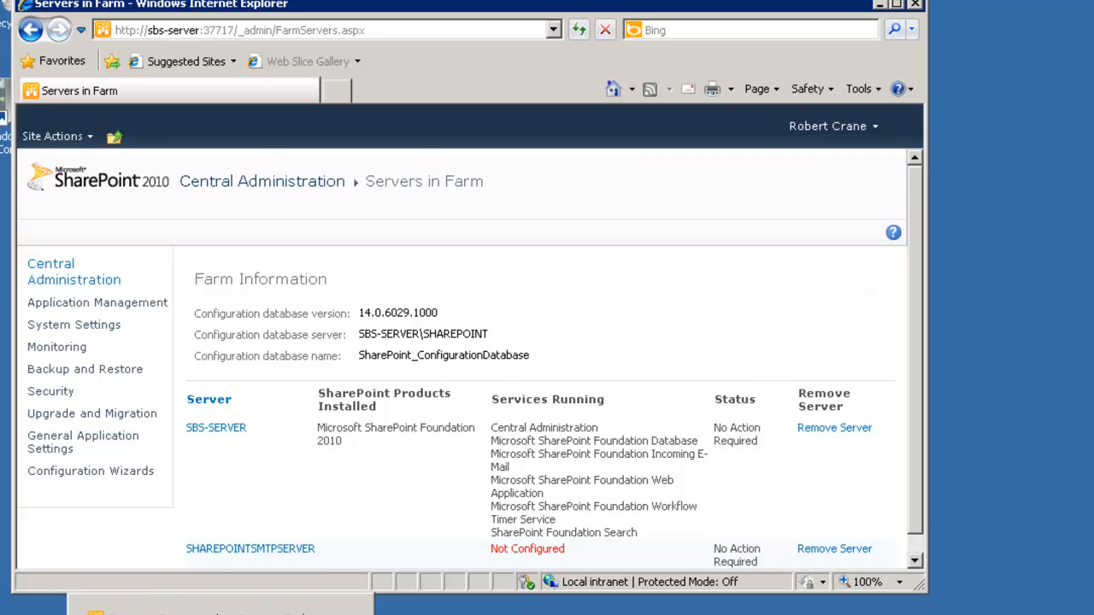
left_click(272, 614)
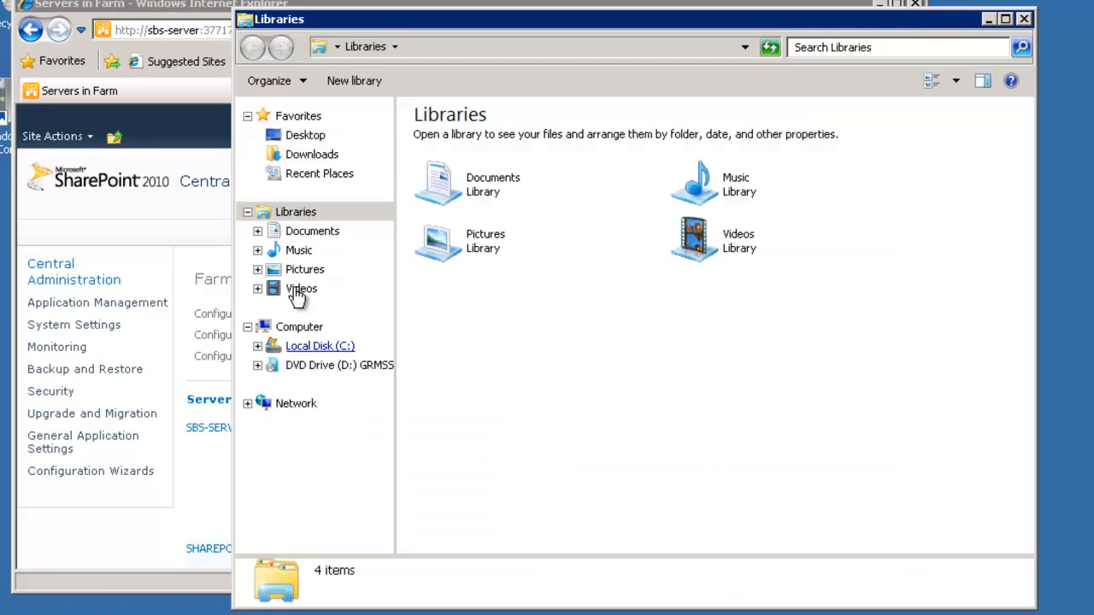
left_click(257, 346)
left_click(309, 340)
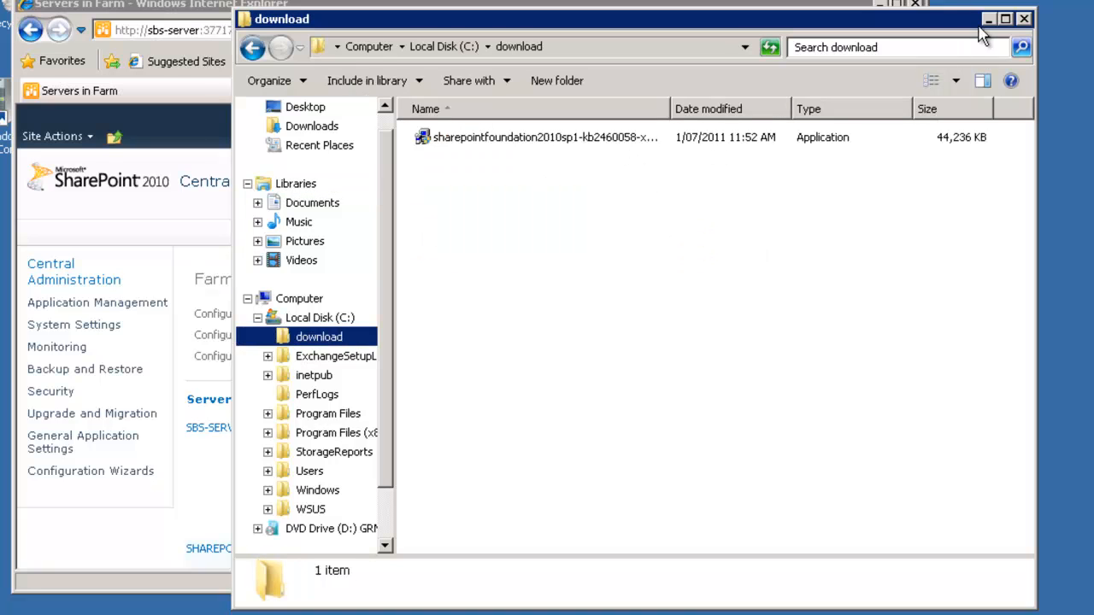
left_click(1024, 20)
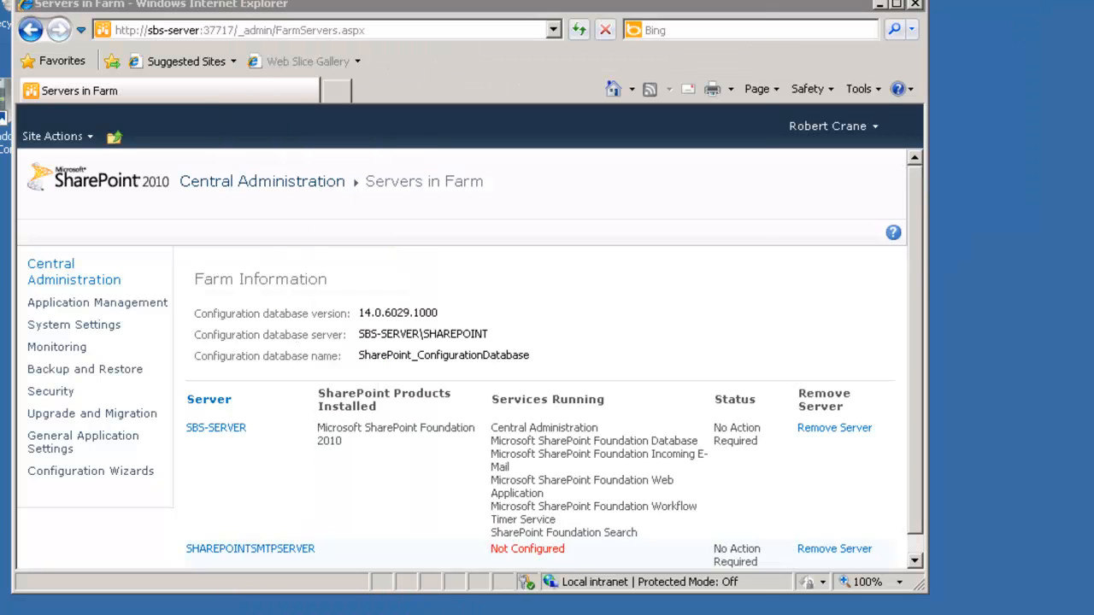
key("alt+Tab")
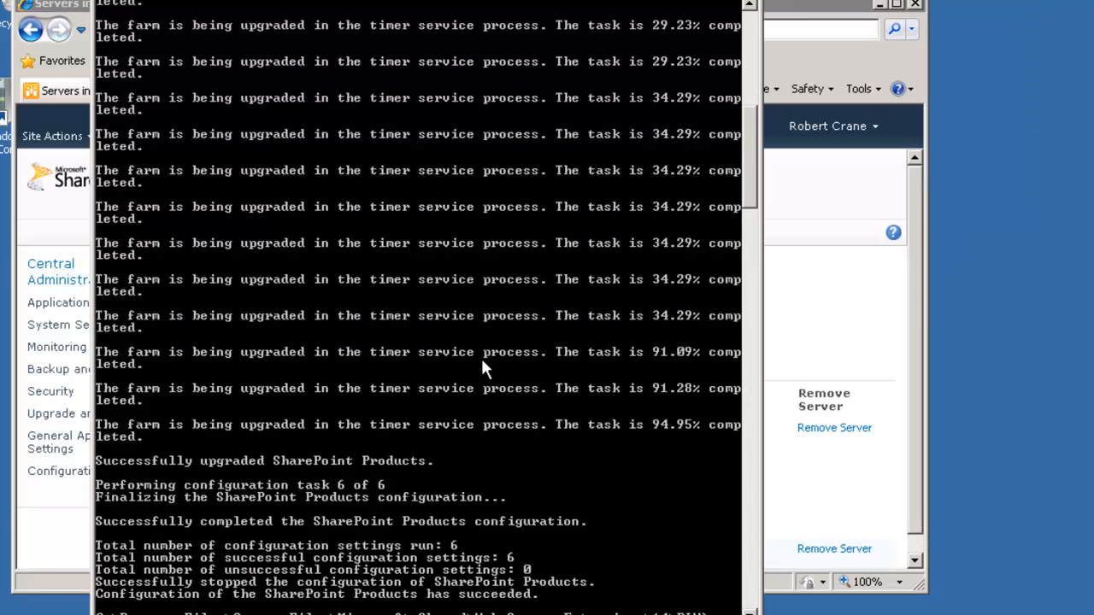